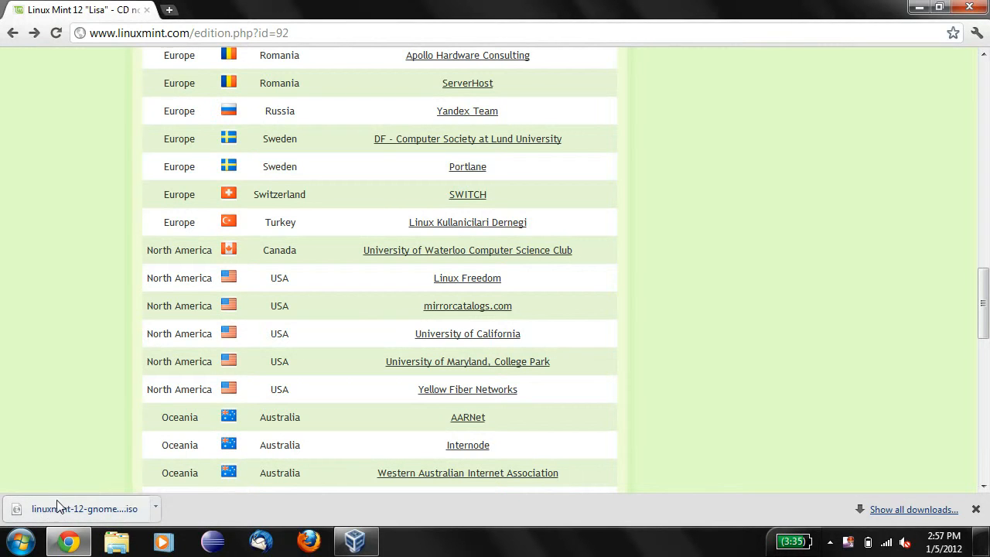
- Switch to VirtualBox and begin a new virtual machine named Linux Mint with OS type Linux 2.6 and 1024 MB of base memory
{"action": "left_click", "coordinate": [60, 512]}
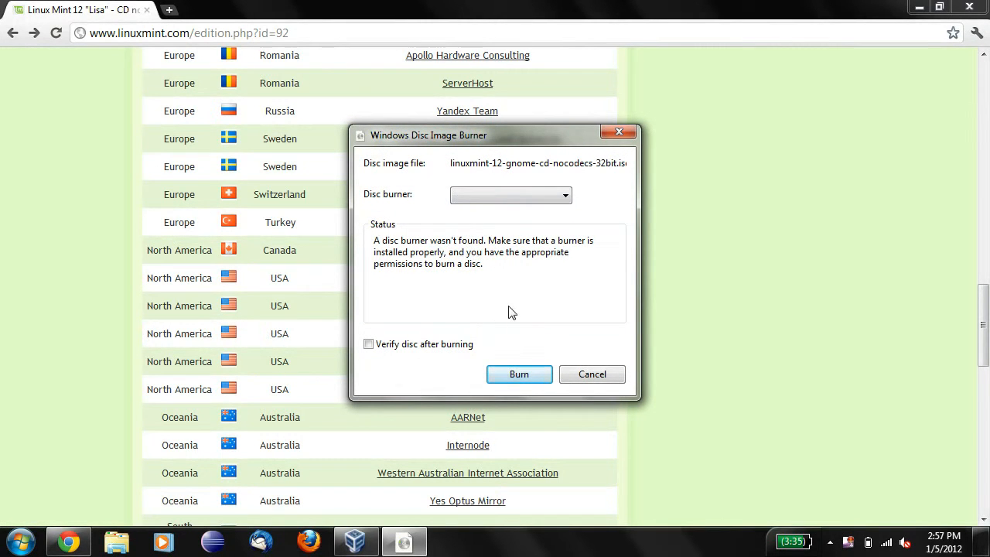
{"action": "left_click", "coordinate": [593, 376]}
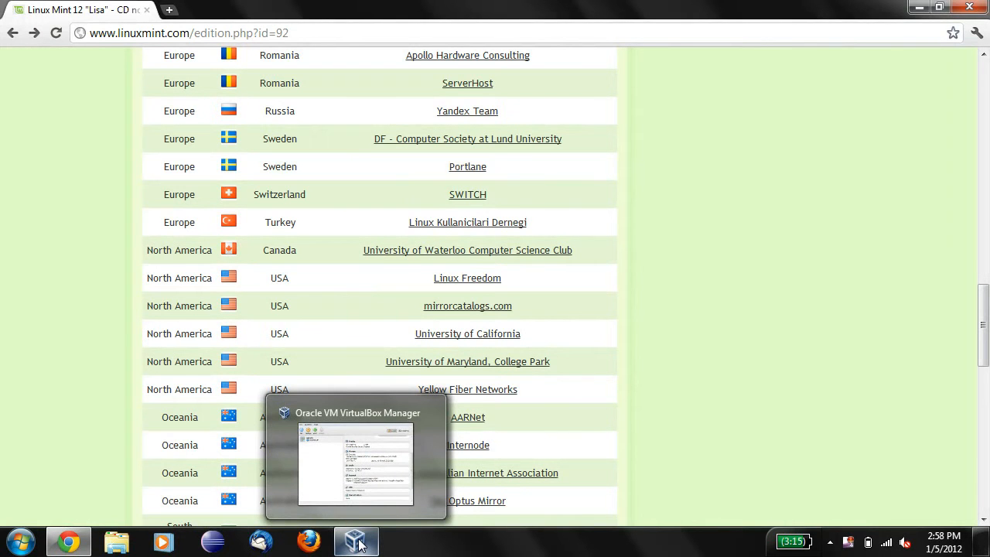
{"action": "left_click", "coordinate": [358, 544]}
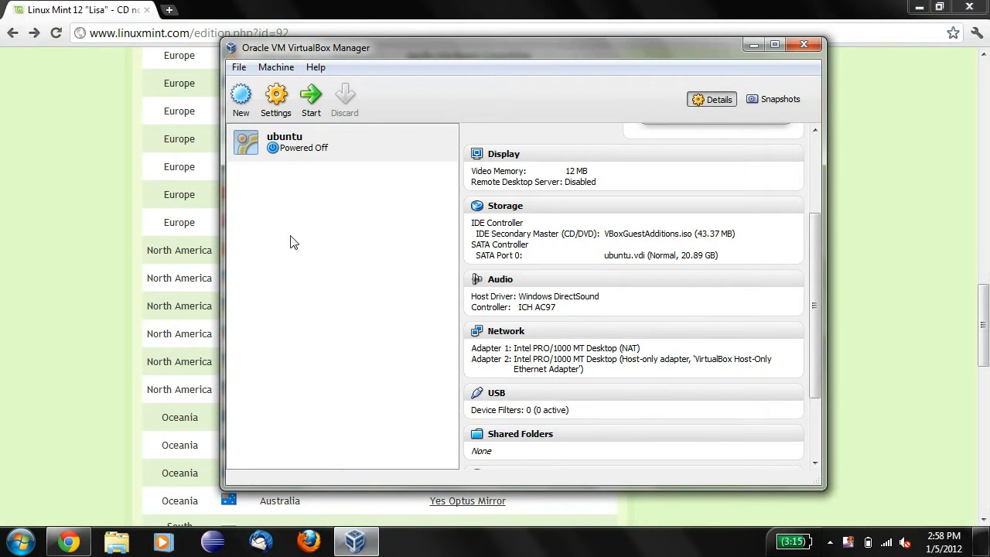
{"action": "left_click", "coordinate": [242, 104]}
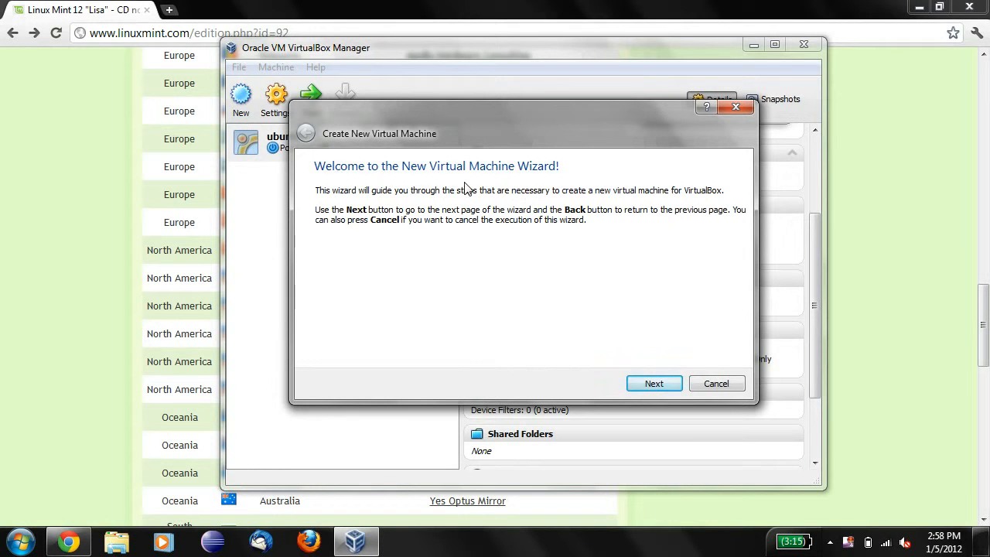
{"action": "left_click", "coordinate": [649, 385]}
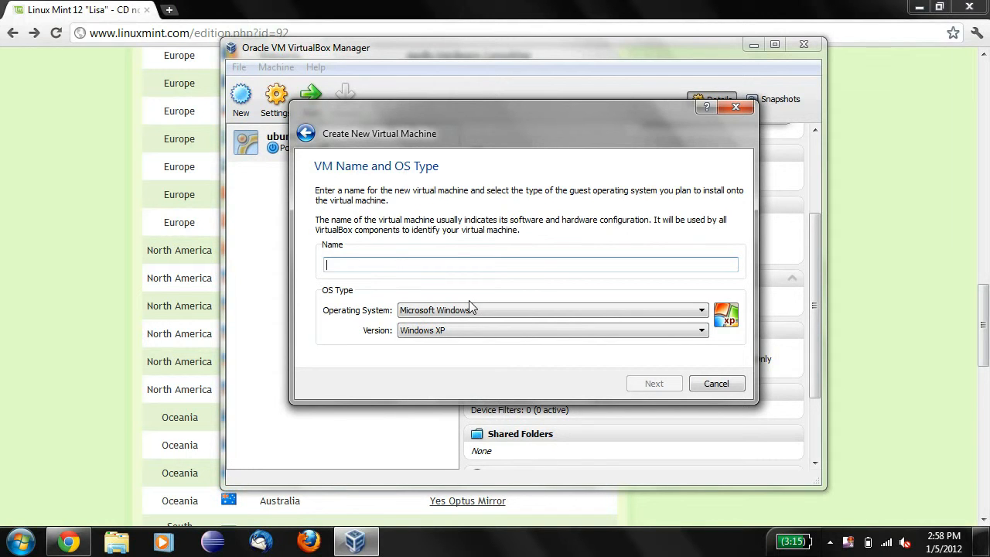
{"action": "type", "text": "Linux Mint"}
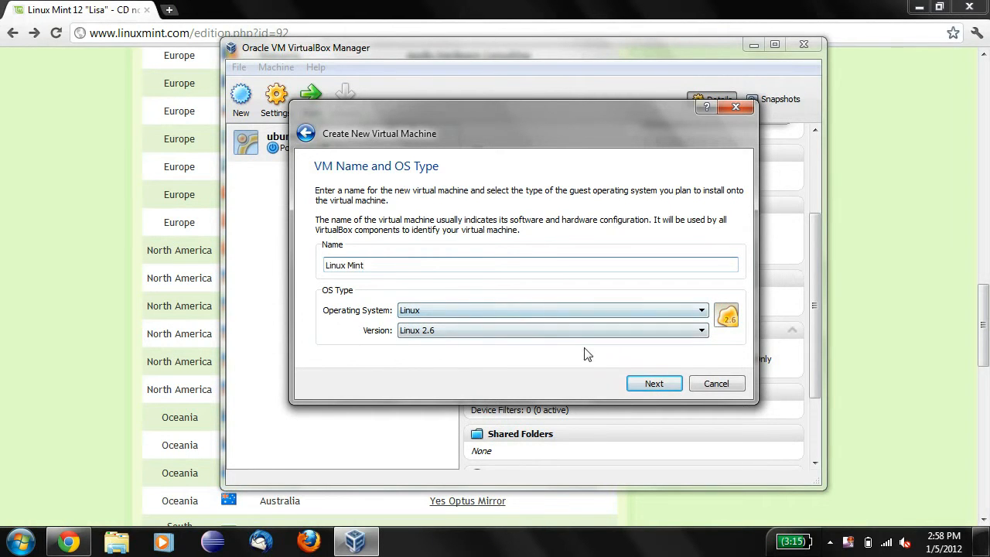
{"action": "left_click", "coordinate": [657, 386]}
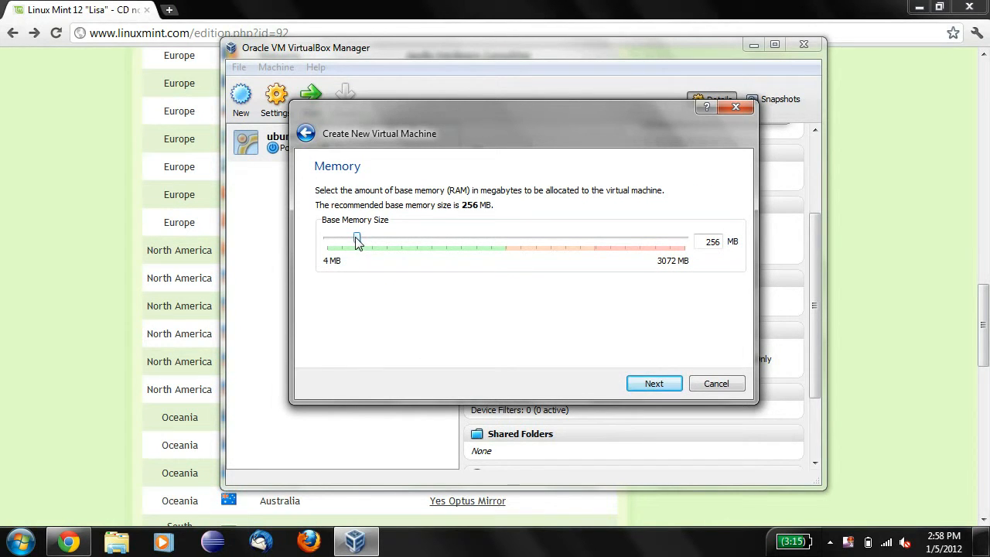
{"action": "left_click_drag", "start_coordinate": [357, 242], "coordinate": [449, 252]}
{"action": "left_click", "coordinate": [653, 383]}
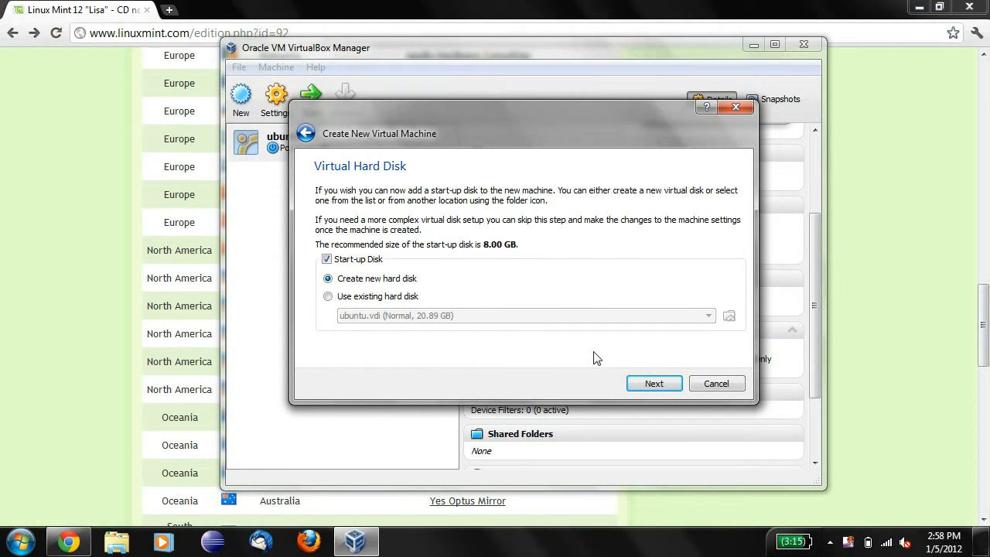
- Create a new dynamically allocated VDI start-up disk of 20.89 GB and finish creating the virtual machine
{"action": "left_click", "coordinate": [665, 388]}
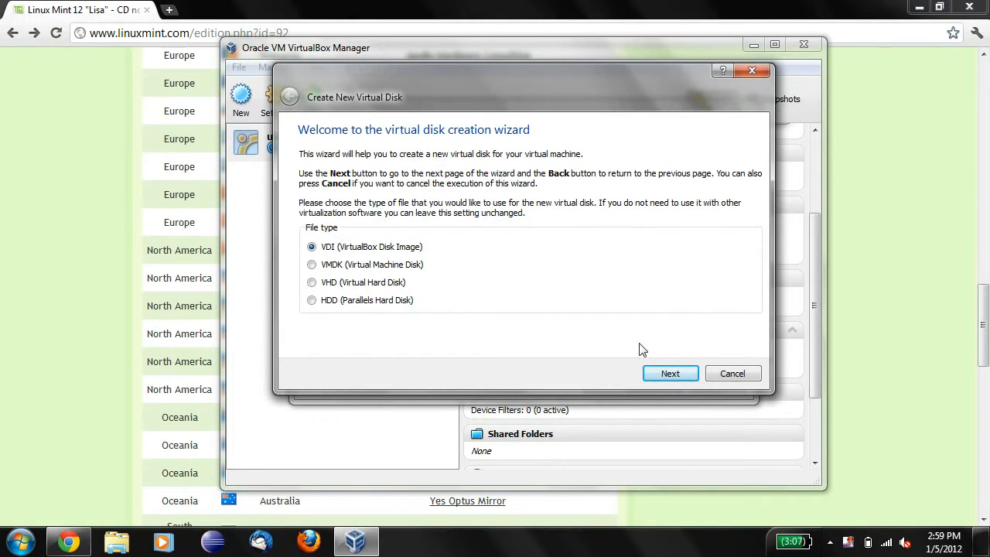
{"action": "left_click", "coordinate": [665, 374]}
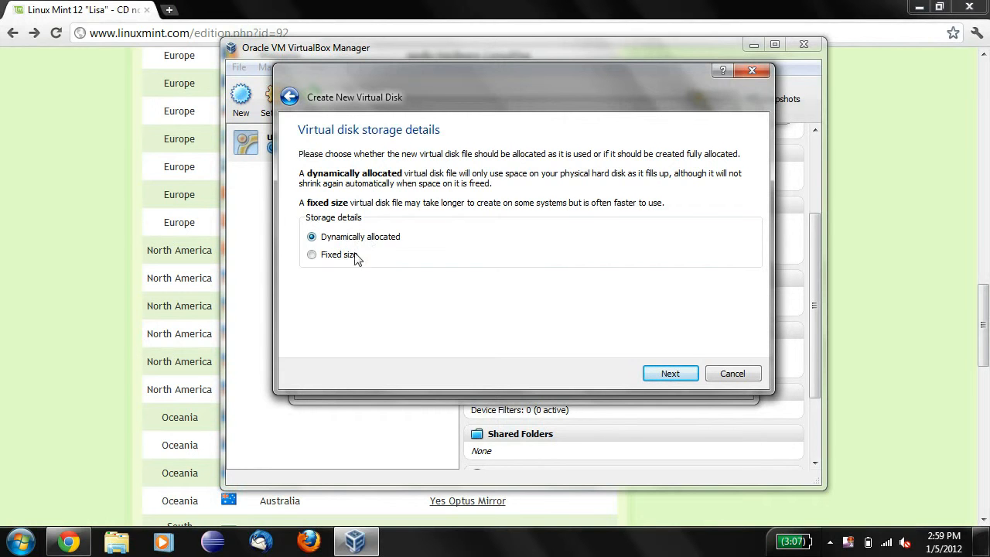
{"action": "left_click", "coordinate": [669, 374]}
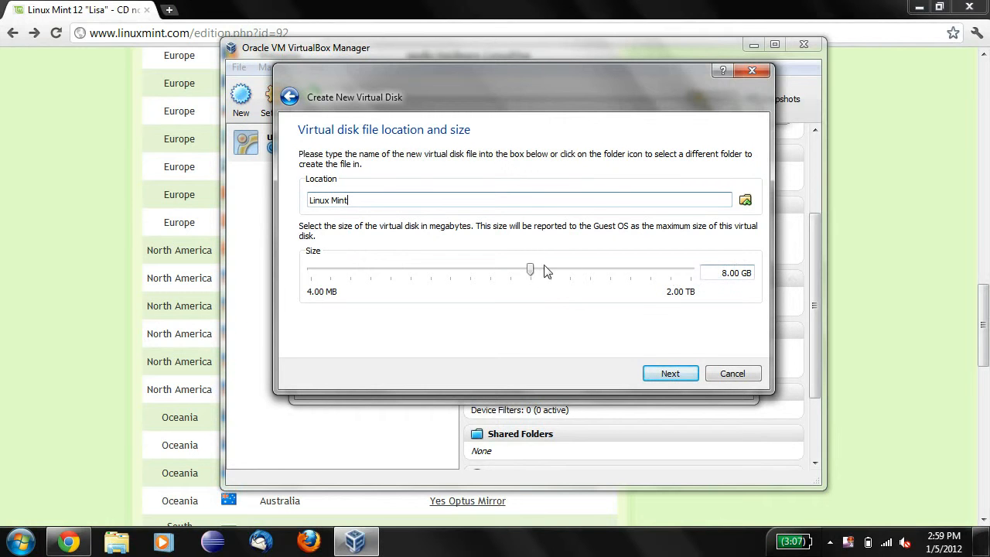
{"action": "left_click_drag", "start_coordinate": [531, 270], "coordinate": [559, 280]}
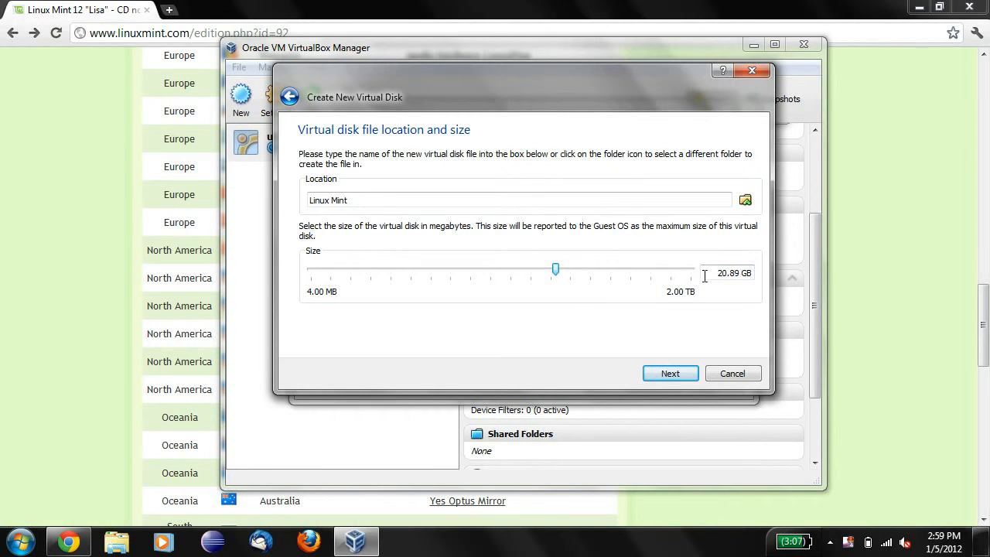
{"action": "left_click", "coordinate": [671, 375]}
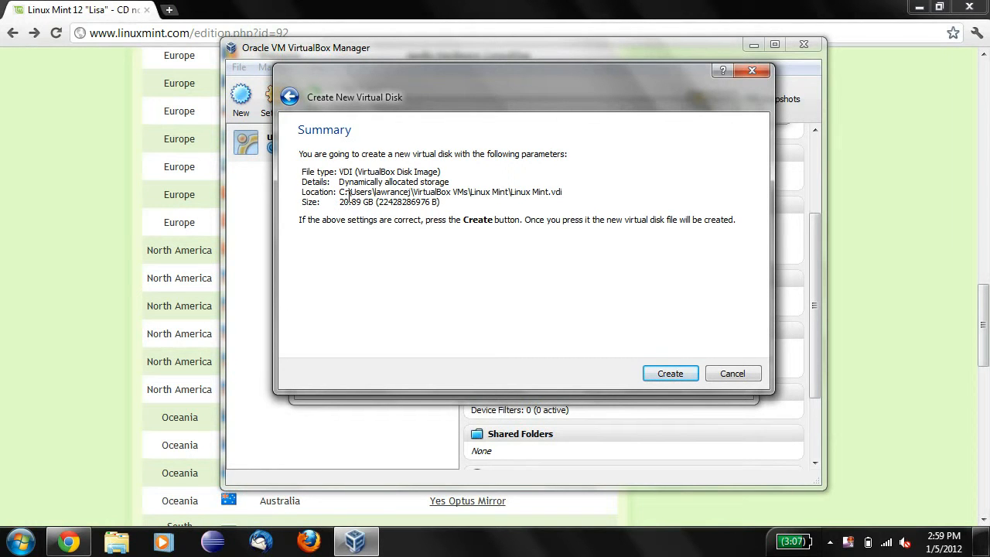
{"action": "left_click", "coordinate": [664, 373]}
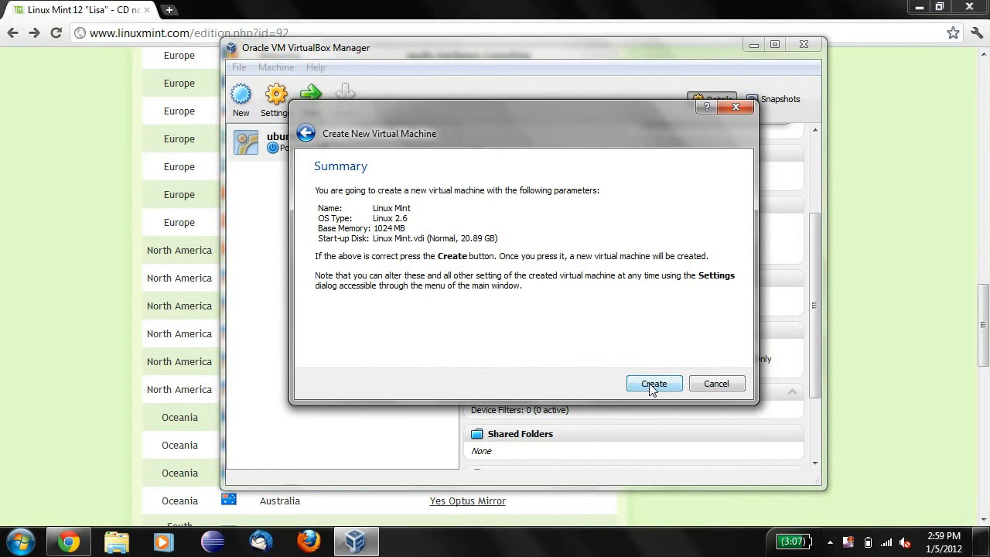
{"action": "left_click", "coordinate": [649, 383]}
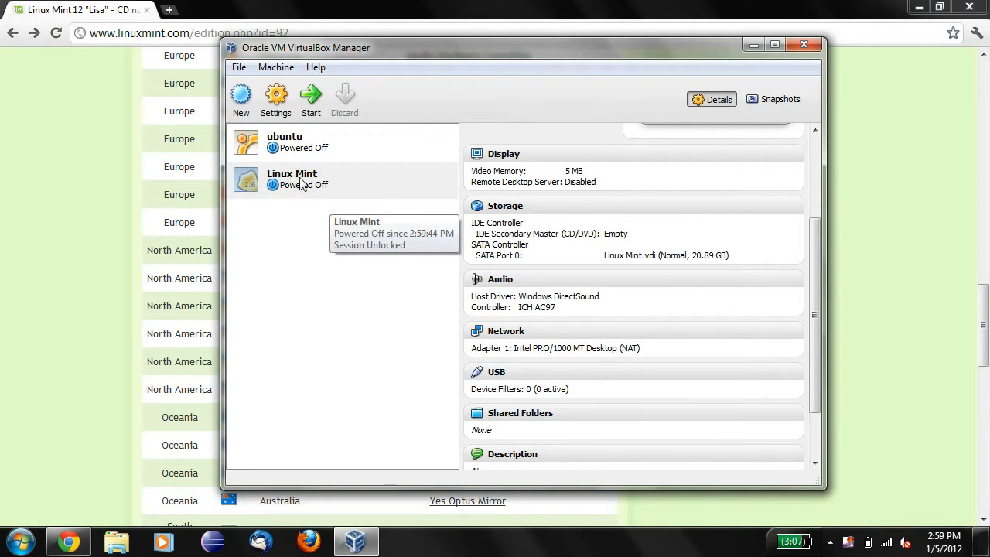
- Open the storage settings of the Linux Mint virtual machine
{"action": "left_click", "coordinate": [330, 181]}
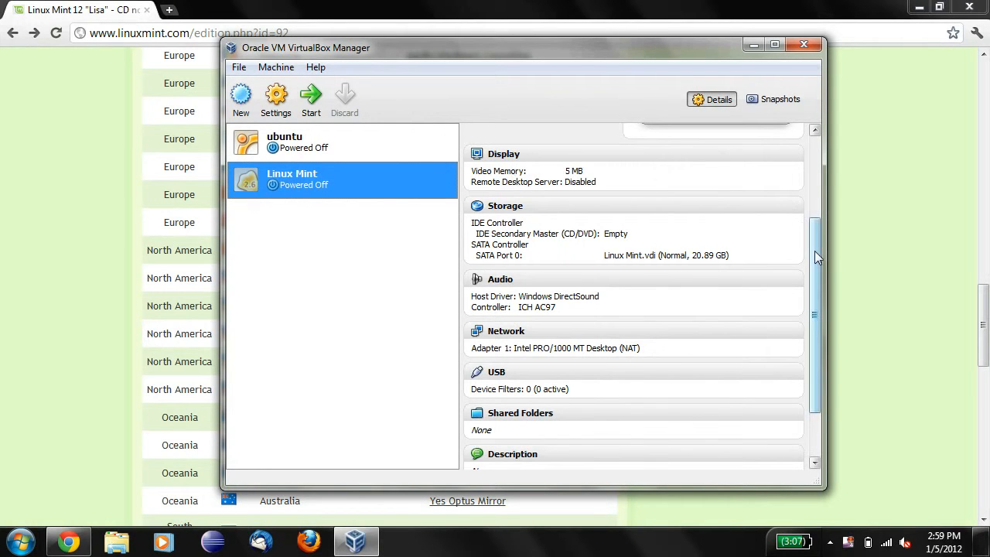
{"action": "left_click_drag", "start_coordinate": [817, 257], "coordinate": [810, 238]}
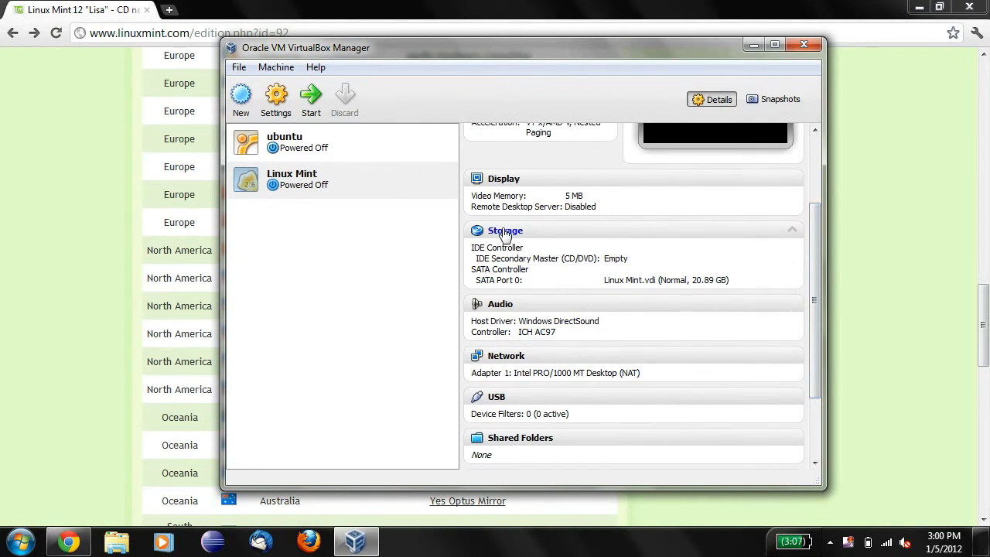
{"action": "left_click_drag", "start_coordinate": [816, 241], "coordinate": [819, 161]}
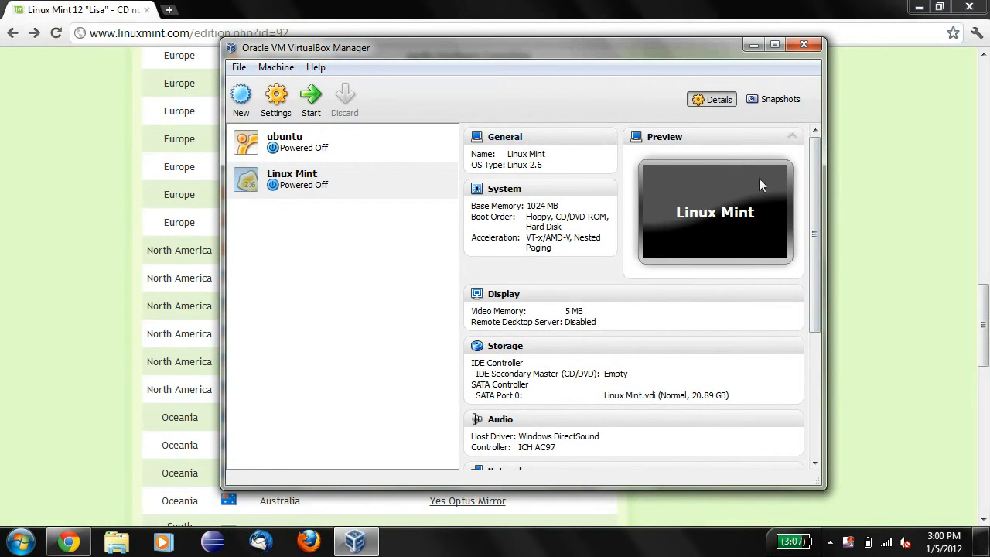
{"action": "left_click", "coordinate": [510, 349]}
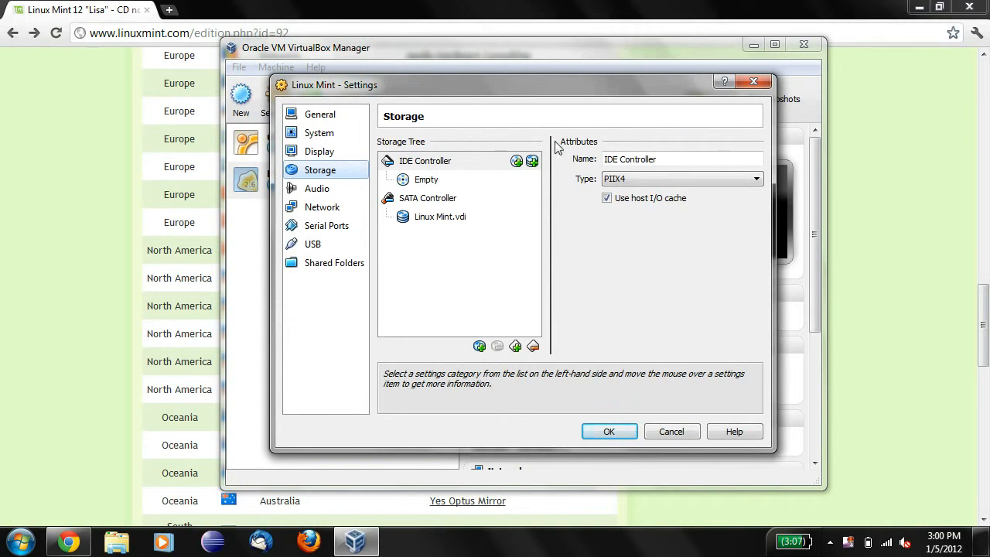
- Attach linuxmint-12-gnome-cd-nocodecs-32bit.iso from Downloads to the empty CD/DVD drive on the IDE controller and save the settings
{"action": "left_click", "coordinate": [418, 162]}
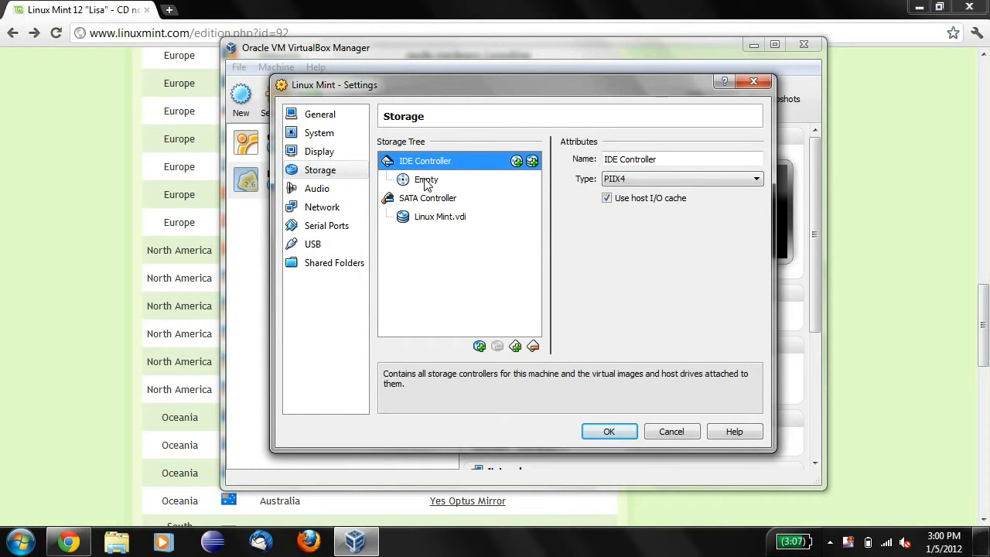
{"action": "left_click", "coordinate": [424, 182]}
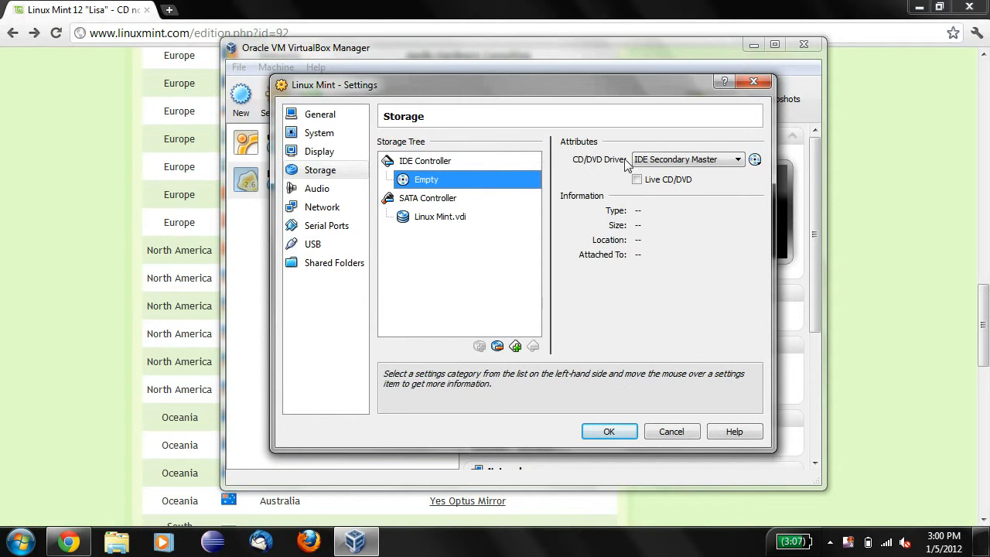
{"action": "left_click", "coordinate": [755, 160]}
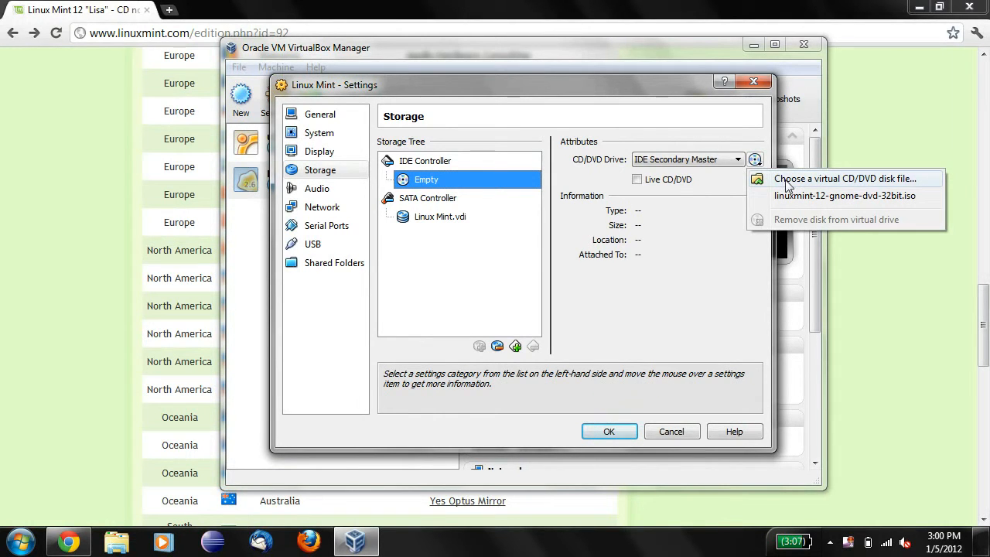
{"action": "left_click", "coordinate": [786, 183]}
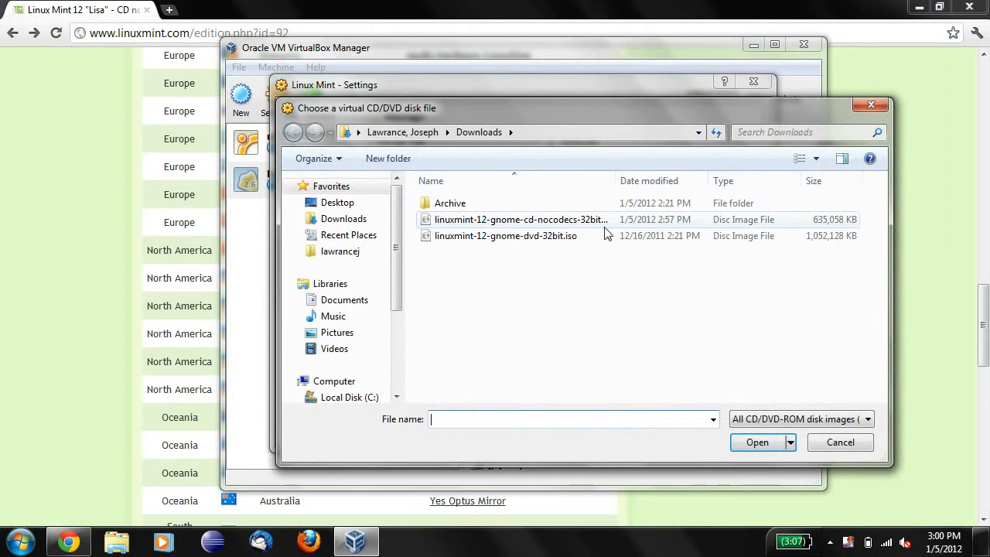
{"action": "left_click", "coordinate": [521, 221]}
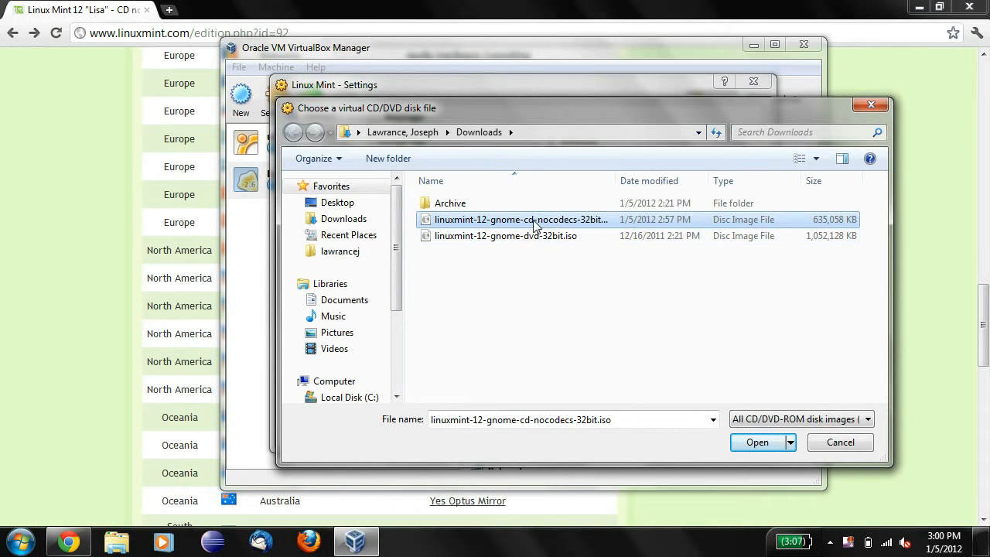
{"action": "left_click", "coordinate": [533, 222]}
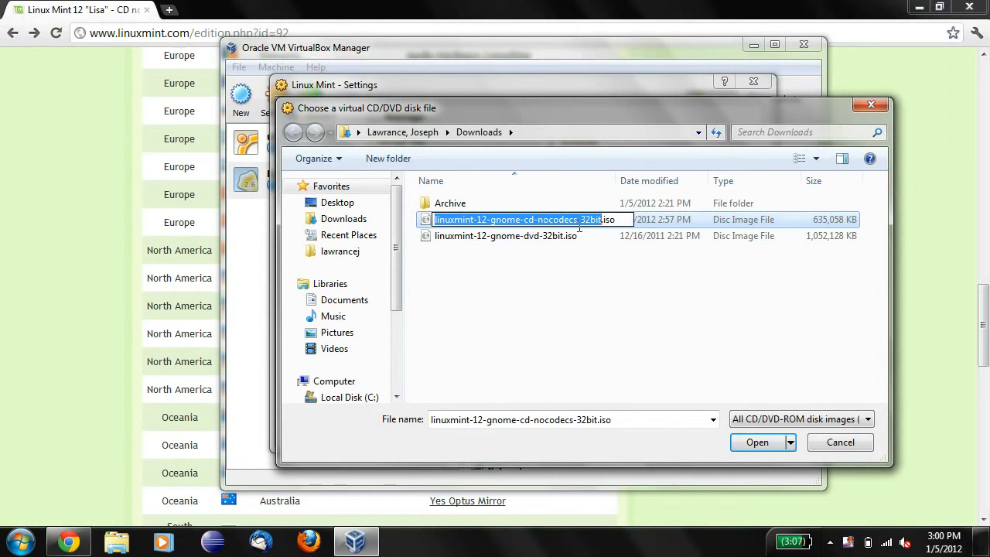
{"action": "left_click", "coordinate": [636, 257]}
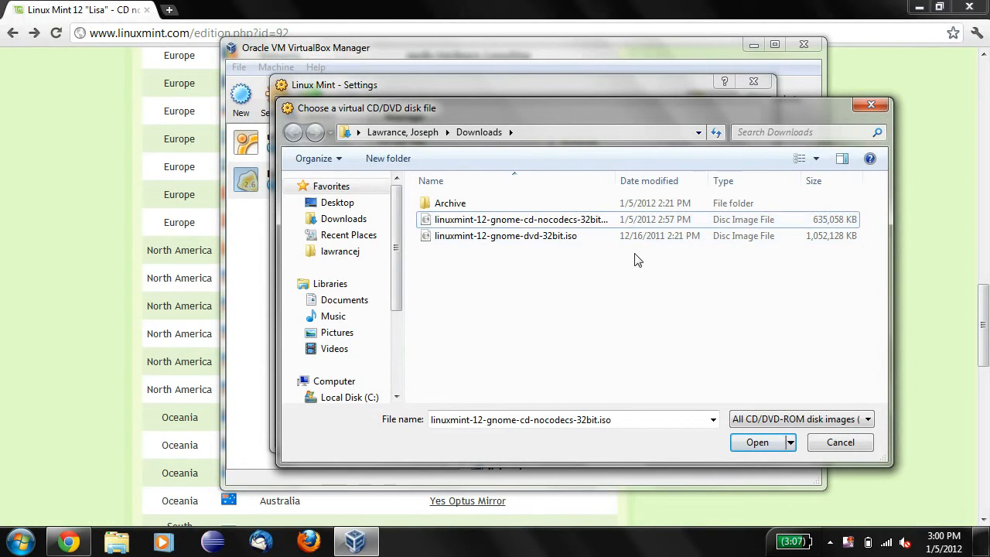
{"action": "left_click", "coordinate": [565, 220]}
{"action": "left_click", "coordinate": [756, 444]}
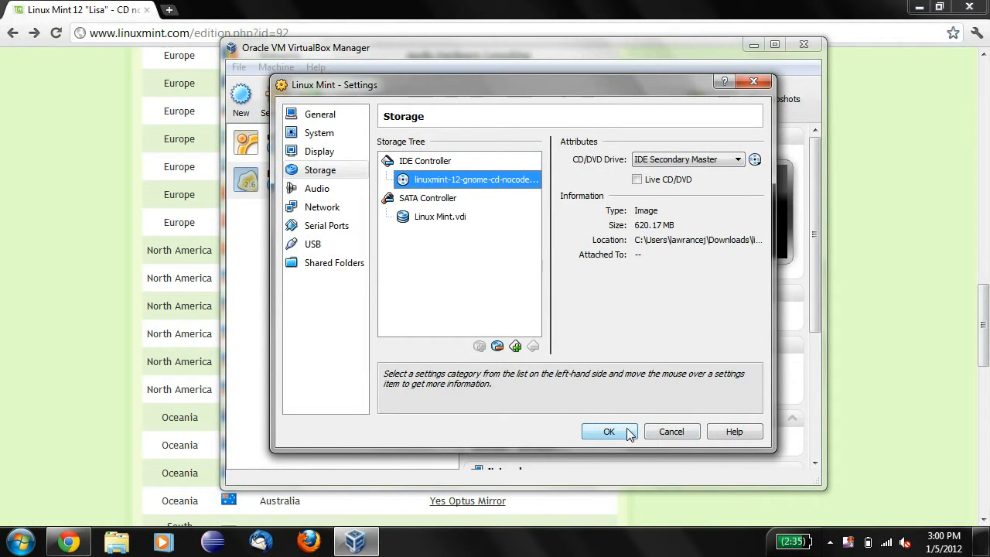
{"action": "left_click", "coordinate": [609, 432]}
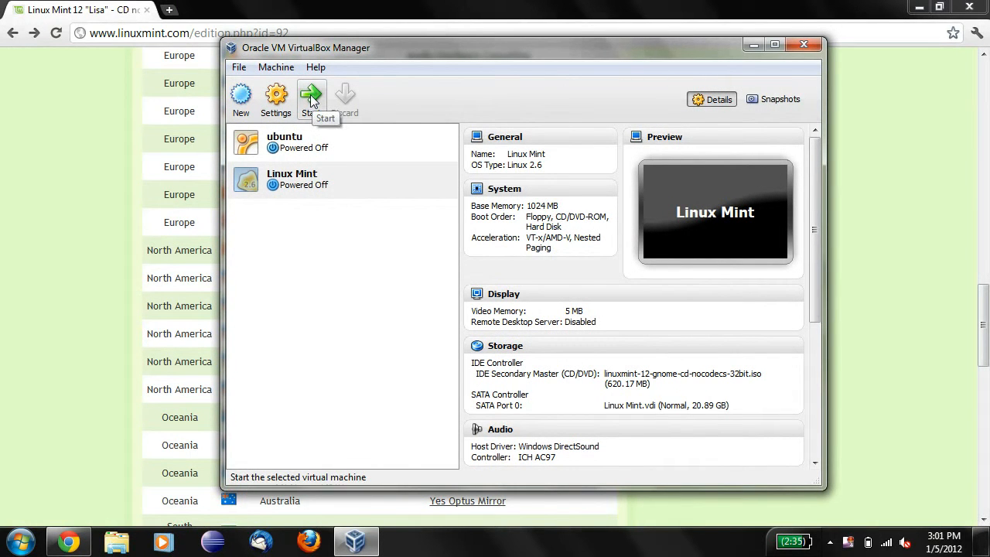
- Start the Linux Mint virtual machine and dismiss the information messages, turning off future display of the color mode one
{"action": "left_click", "coordinate": [311, 97]}
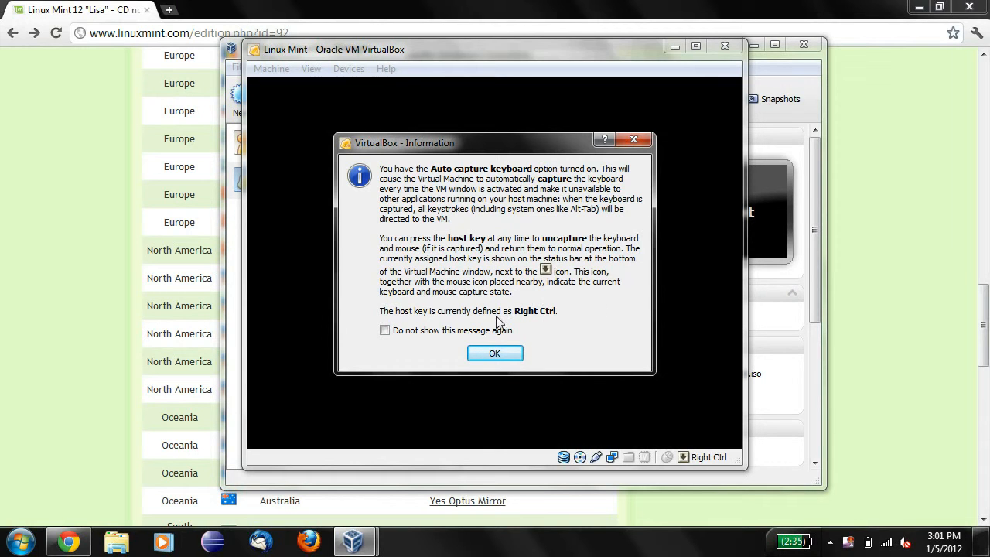
{"action": "left_click", "coordinate": [508, 354]}
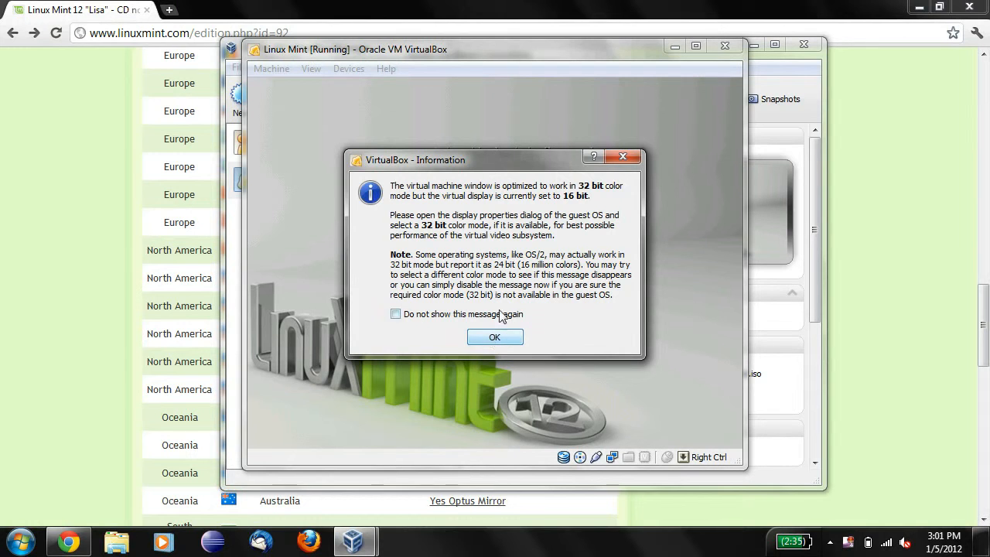
{"action": "left_click", "coordinate": [473, 316]}
{"action": "left_click", "coordinate": [498, 341]}
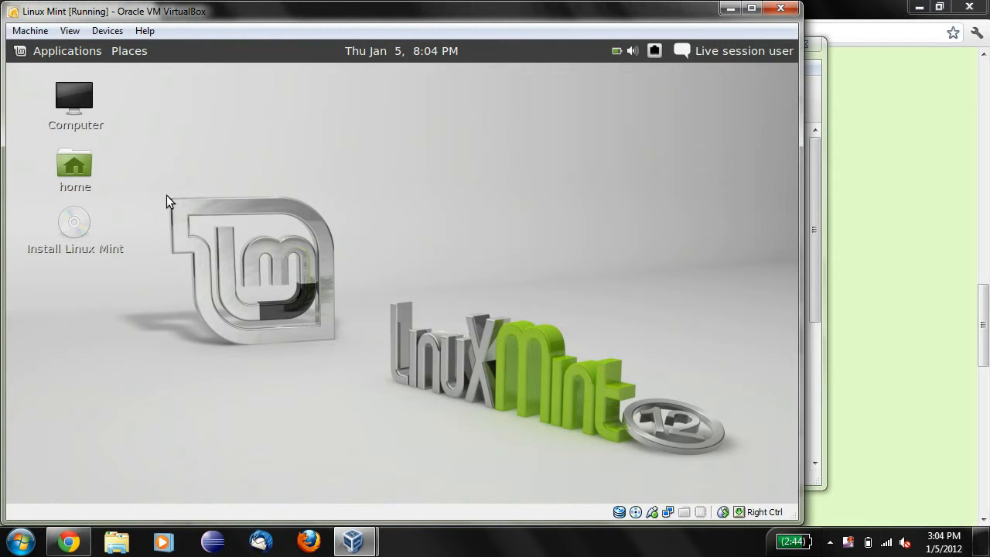
- Launch the Linux Mint installer from the live desktop and switch the virtual machine to fullscreen mode
{"action": "left_click", "coordinate": [70, 225]}
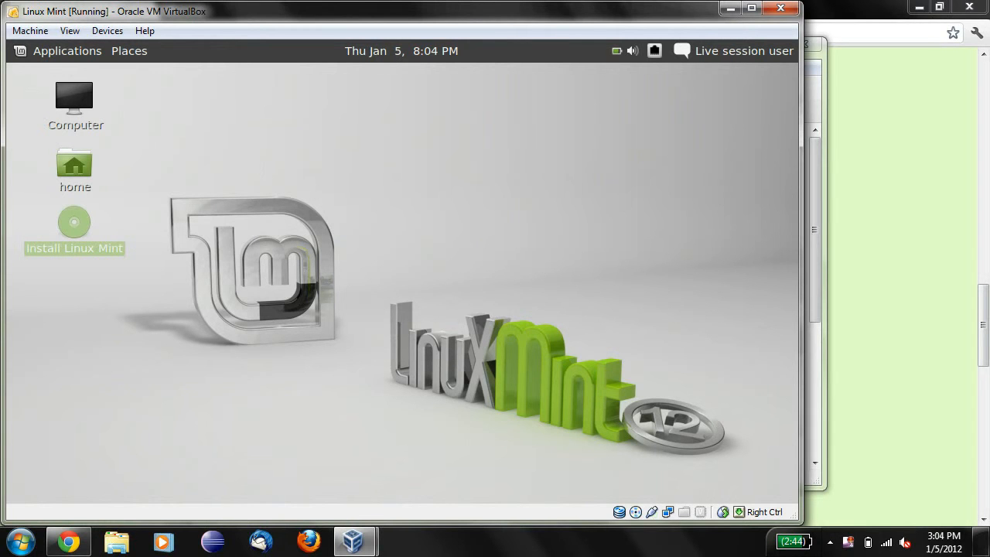
{"action": "double_click", "coordinate": [82, 226]}
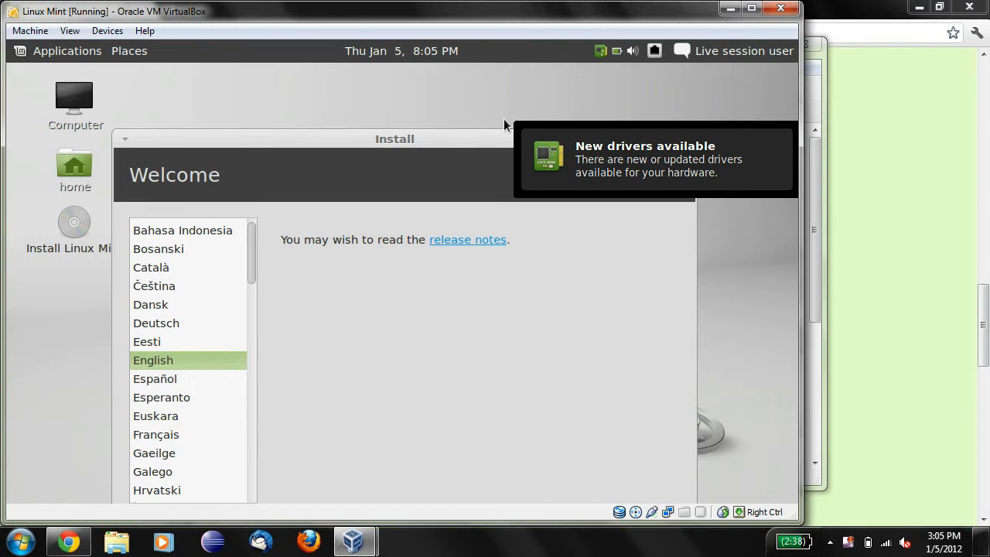
{"action": "left_click", "coordinate": [751, 9]}
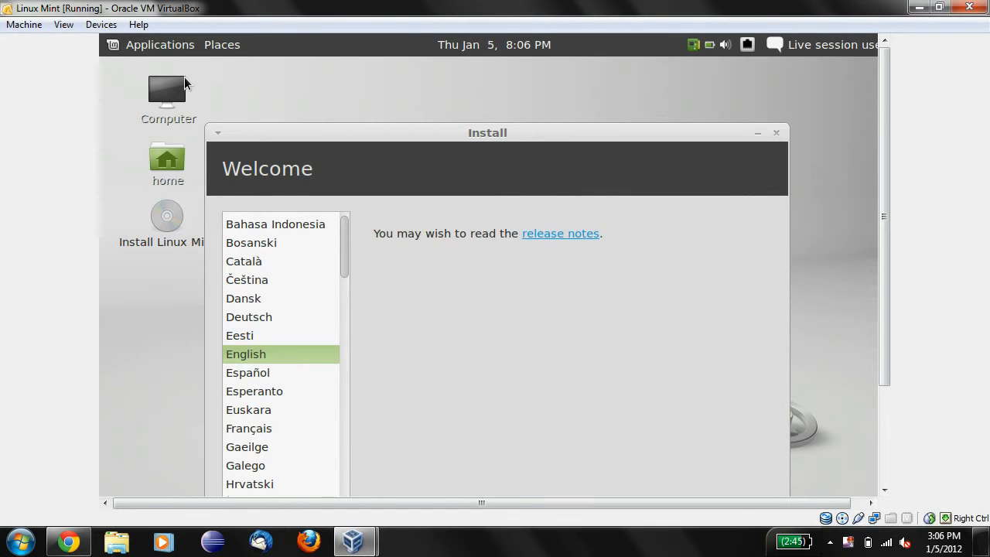
{"action": "key", "text": "Control_R+f"}
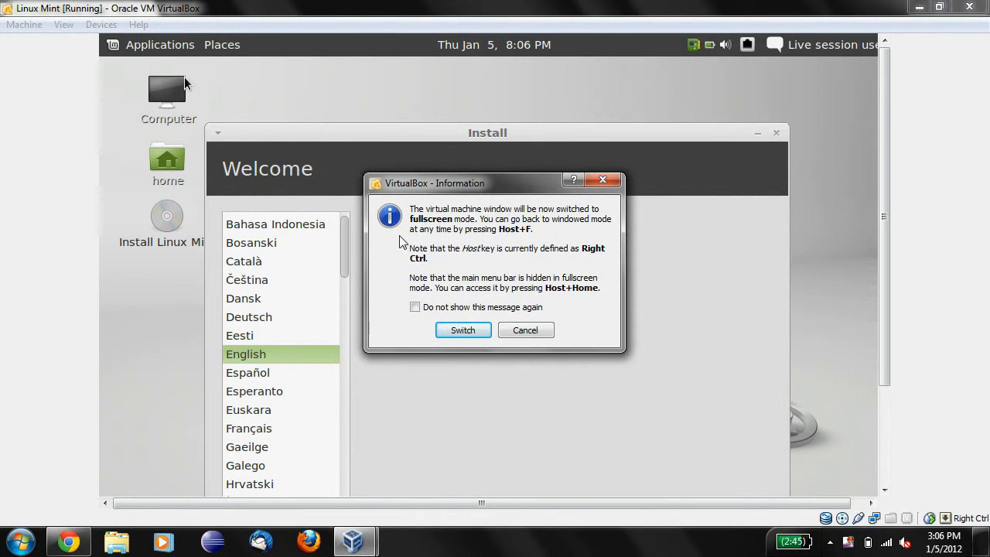
{"action": "left_click", "coordinate": [465, 330]}
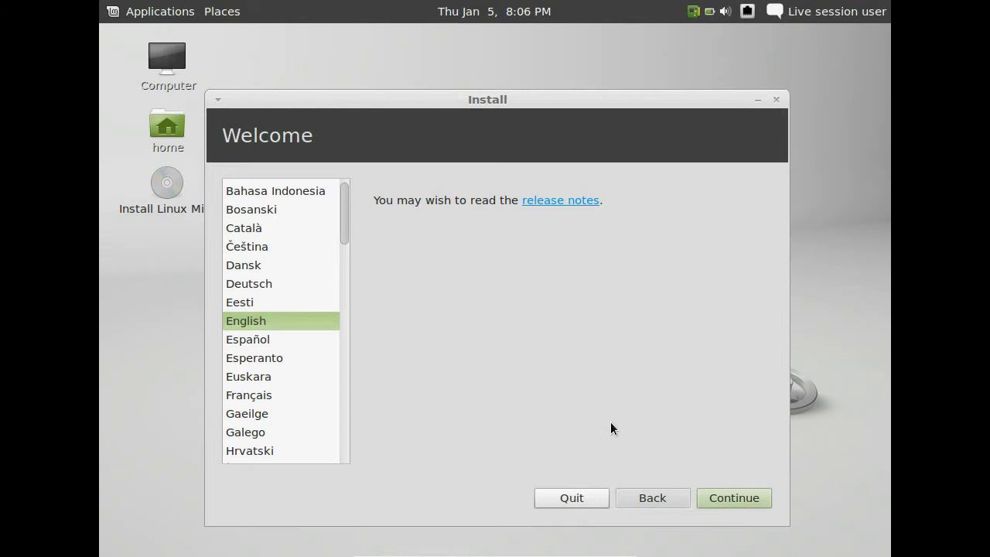
- Continue in English, accept the requirements check, and erase the 22.4 GB VBOX HARDDISK to install Linux Mint on it
{"action": "left_click", "coordinate": [726, 497]}
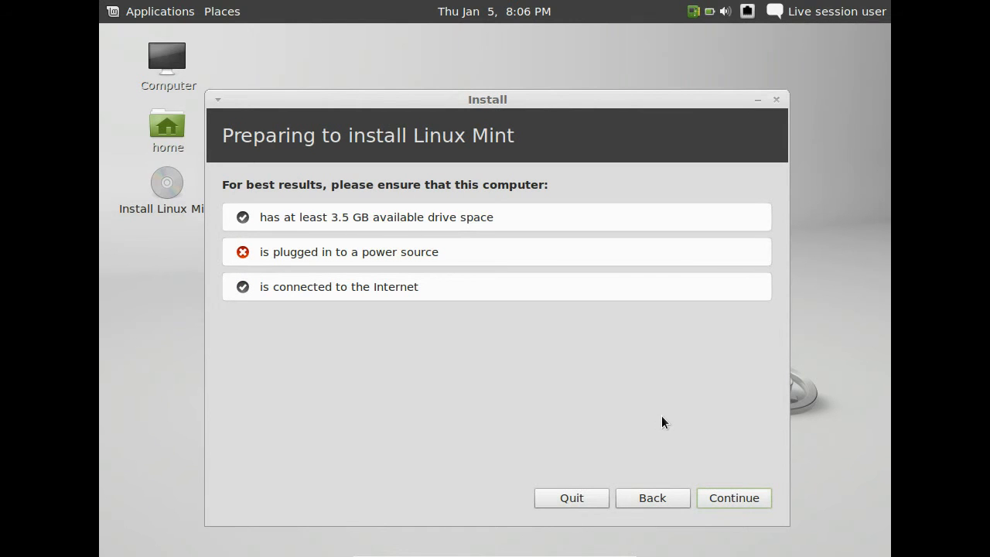
{"action": "left_click", "coordinate": [727, 498]}
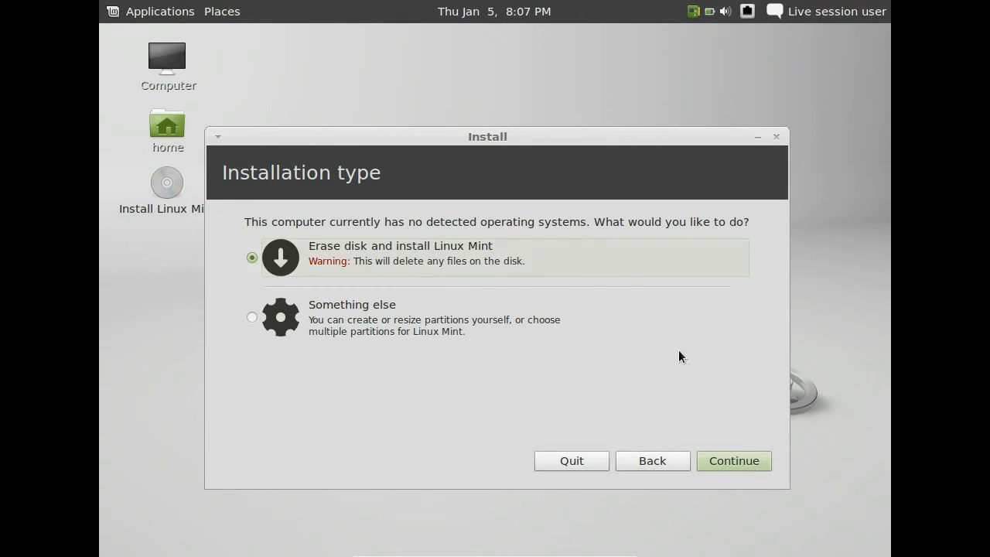
{"action": "left_click", "coordinate": [731, 460]}
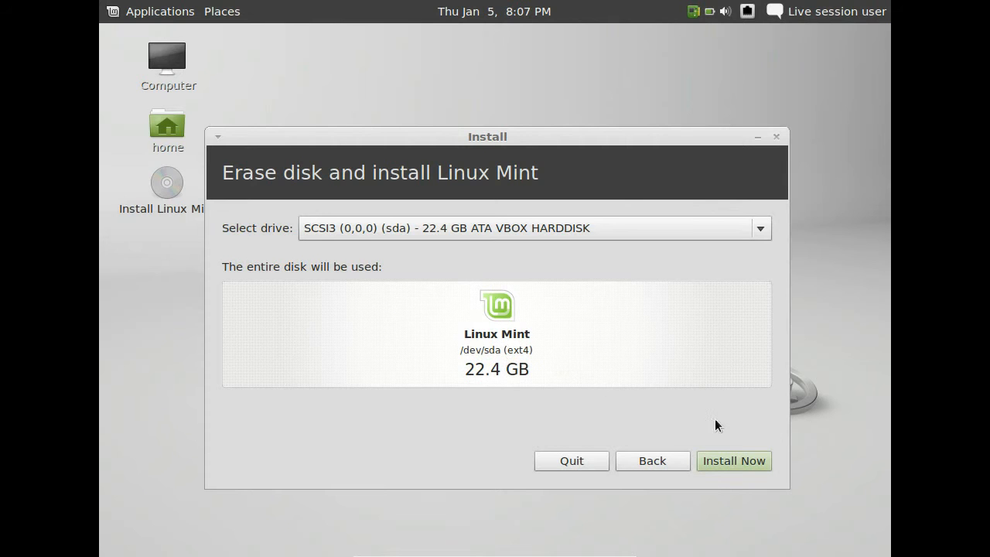
{"action": "left_click", "coordinate": [739, 464]}
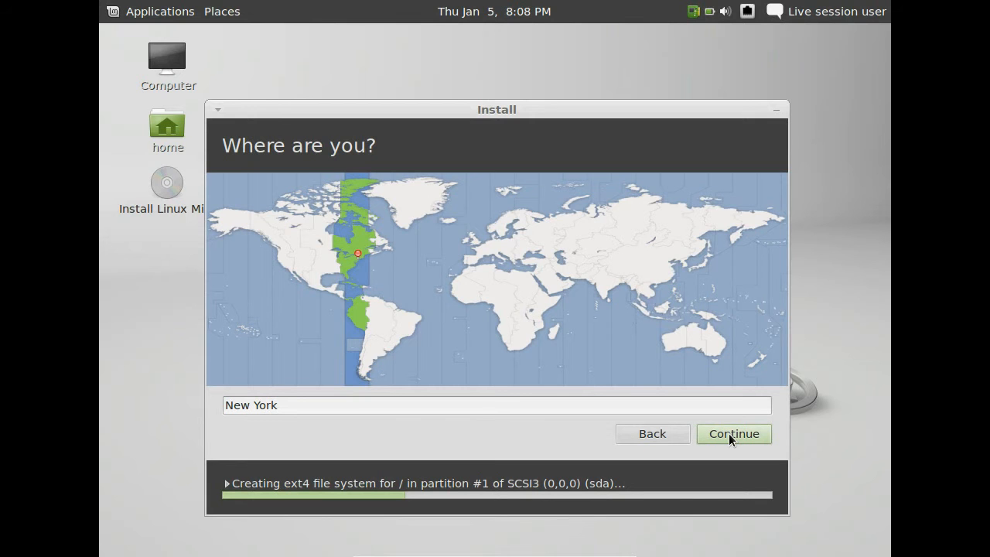
- Accept New York as the location and English (US) as the keyboard layout
{"action": "left_click", "coordinate": [728, 433]}
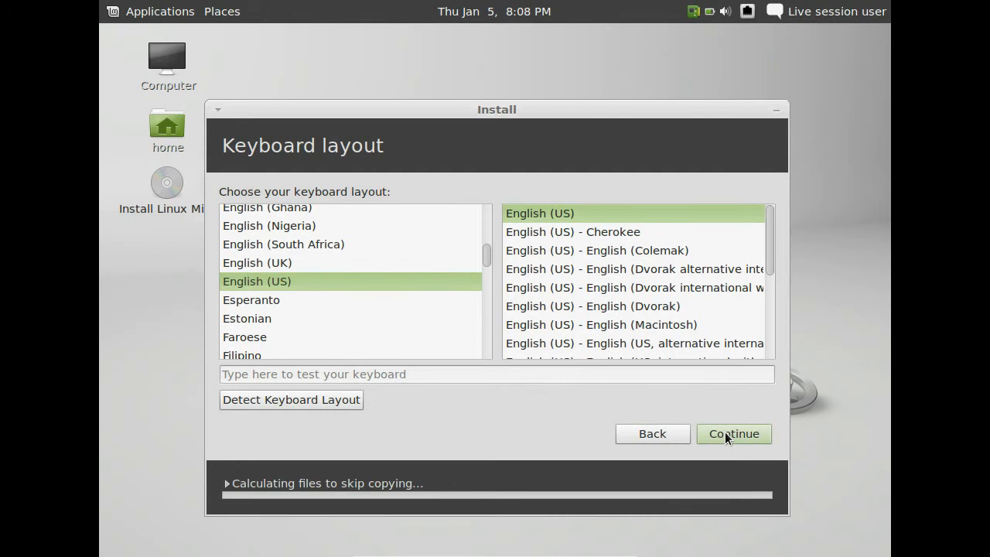
{"action": "left_click", "coordinate": [724, 432]}
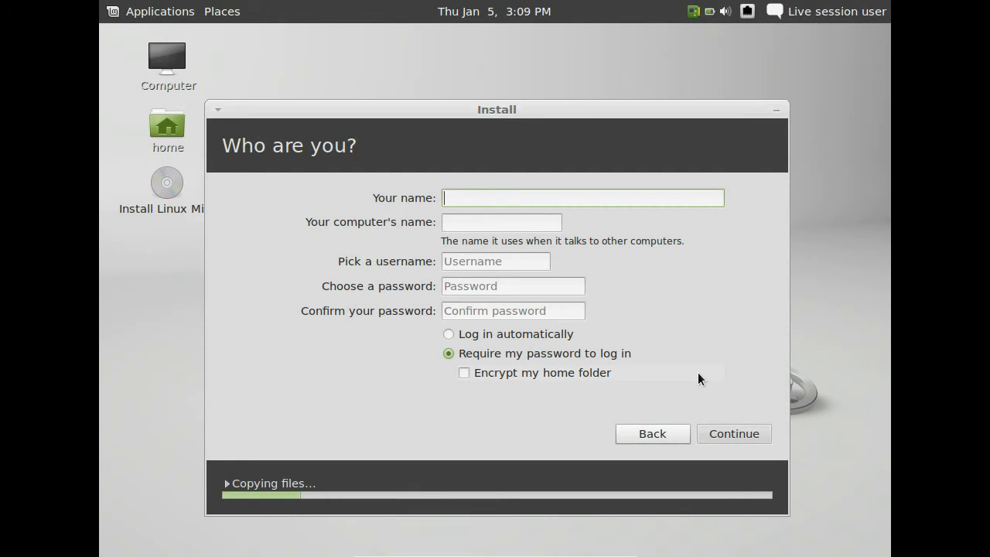
- Enter the account owner's full name and replace the suggested username with a custom one
{"action": "type", "text": "Joey"}
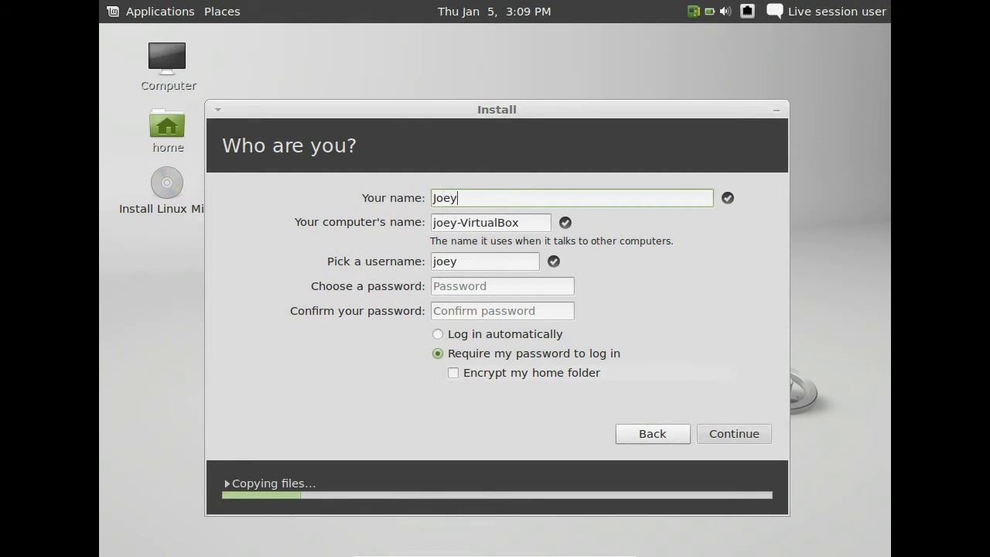
{"action": "type", "text": " Lawrance"}
{"action": "left_click", "coordinate": [498, 264]}
{"action": "left_click_drag", "start_coordinate": [507, 266], "coordinate": [398, 264]}
{"action": "key", "text": "BackSpace"}
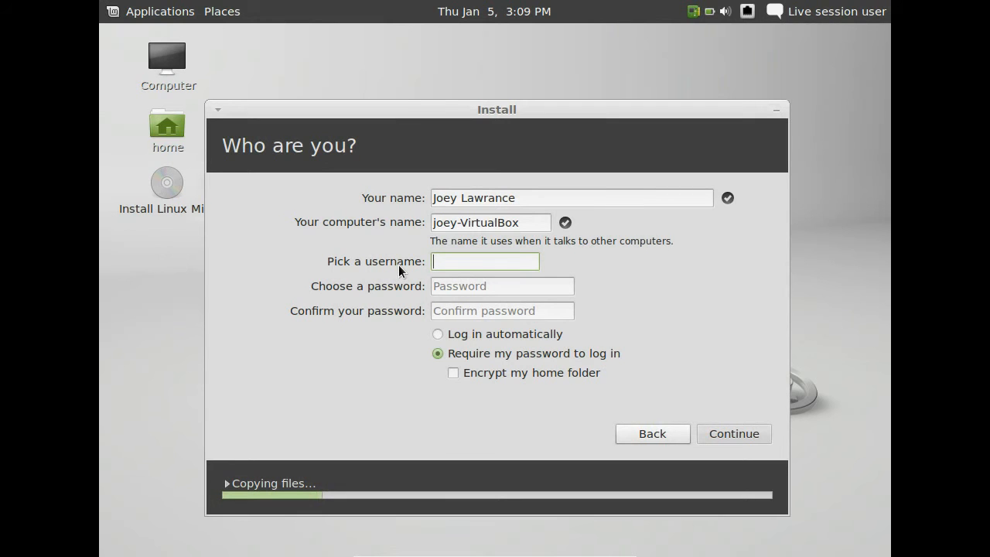
{"action": "type", "text": "lawrancej"}
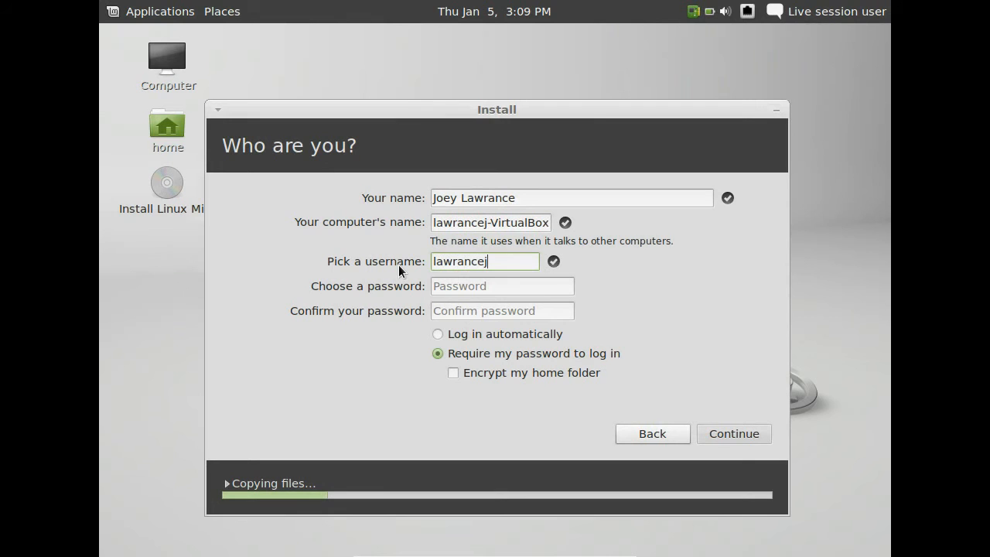
- Enter and confirm the account password, keep the password required at login, and continue the installation
{"action": "left_click", "coordinate": [475, 287]}
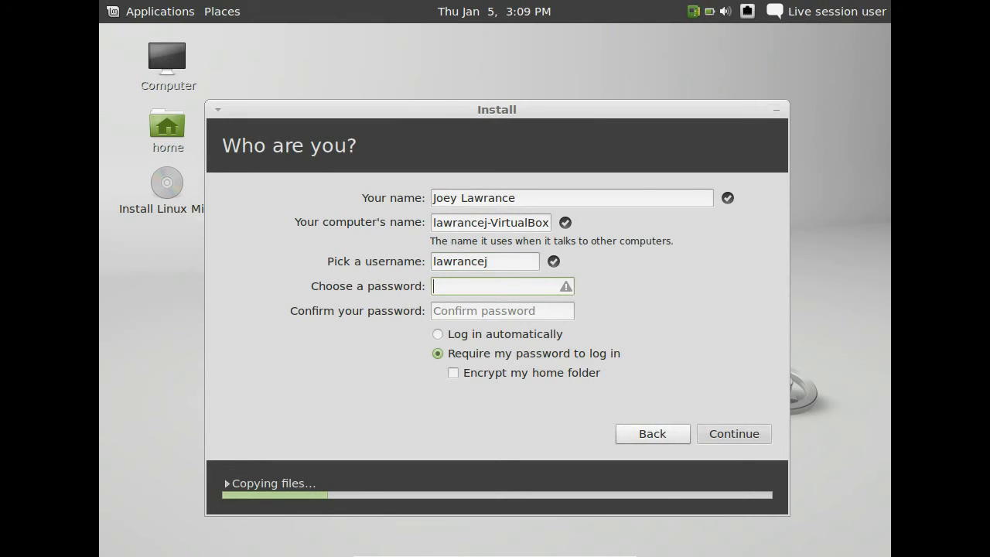
{"action": "type", "text": "••••"}
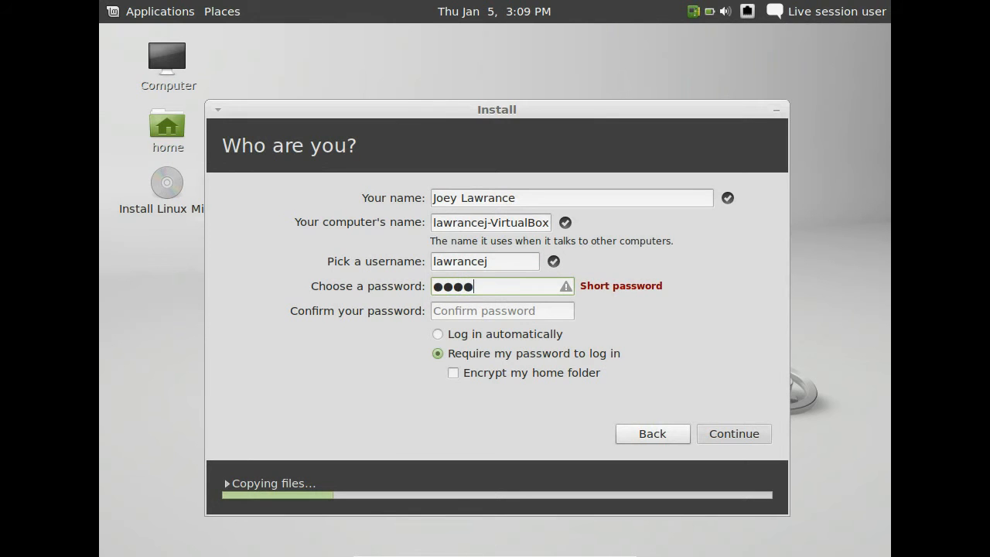
{"action": "type", "text": "••••"}
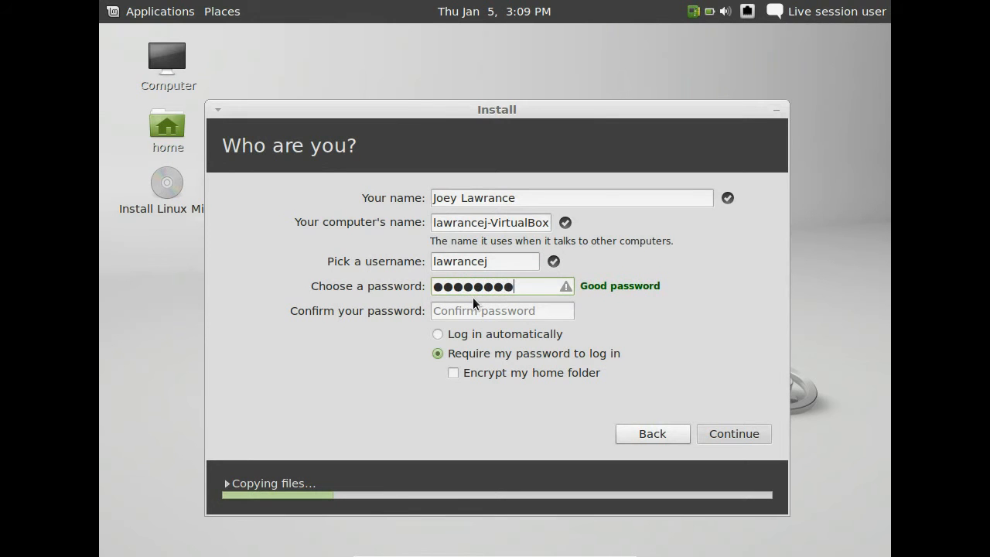
{"action": "left_click", "coordinate": [492, 312]}
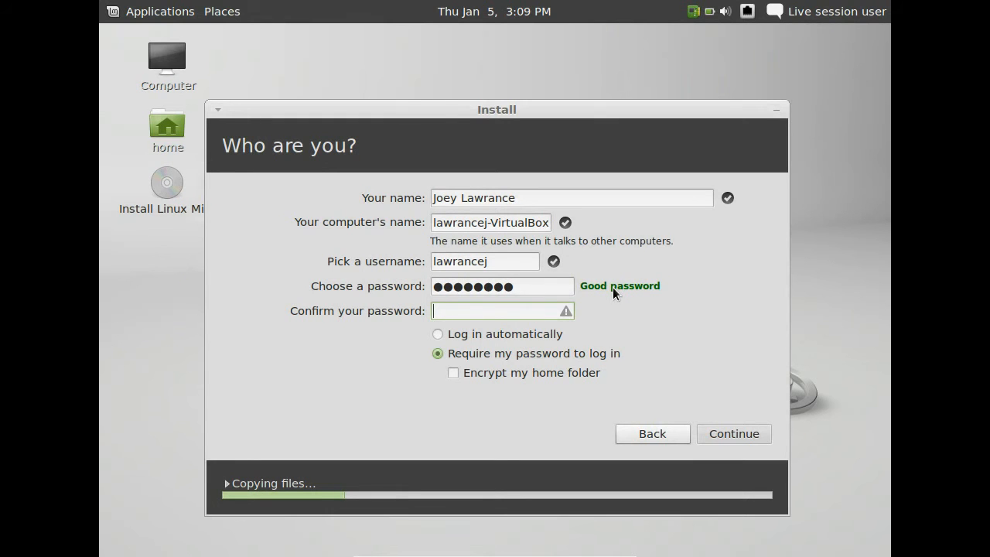
{"action": "type", "text": "●●●●●●●●"}
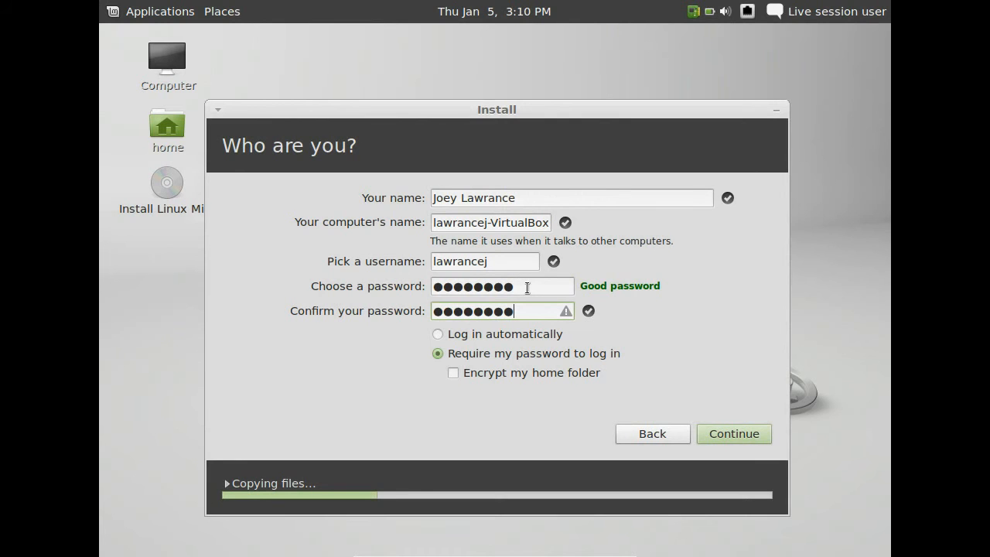
{"action": "left_click", "coordinate": [729, 432]}
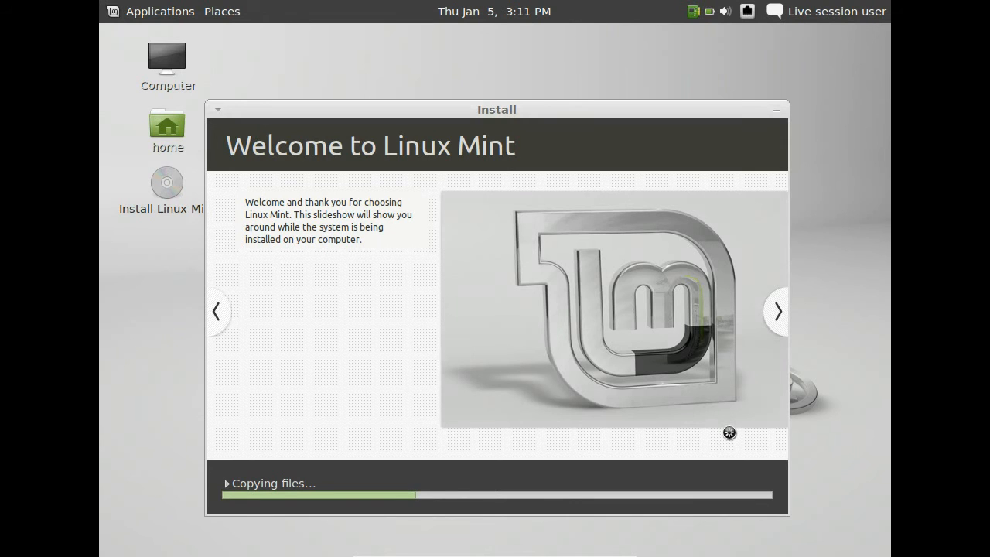
- Leave fullscreen mode, then switch to Chrome on the host and back to the running Linux Mint virtual machine
{"action": "key", "text": "ctrl+f"}
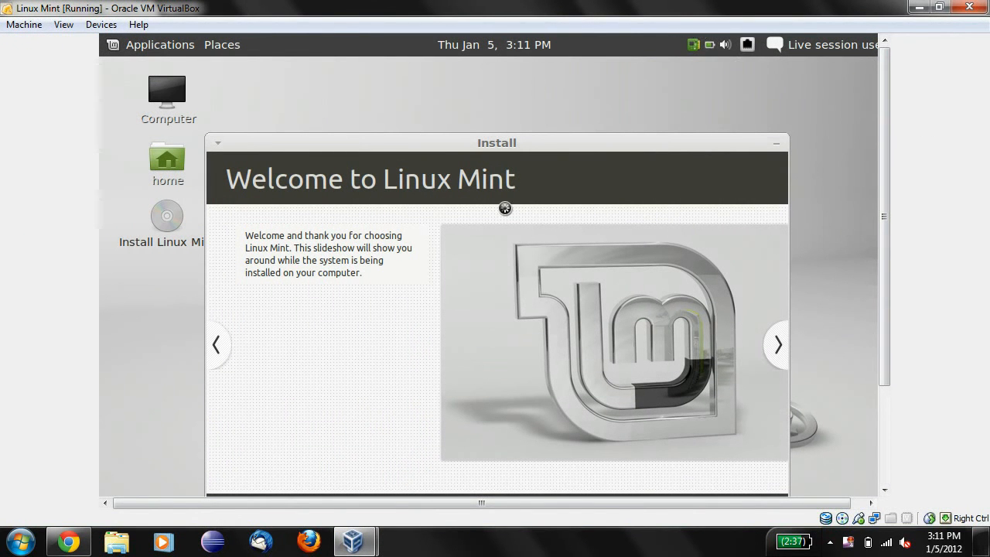
{"action": "left_click", "coordinate": [69, 541]}
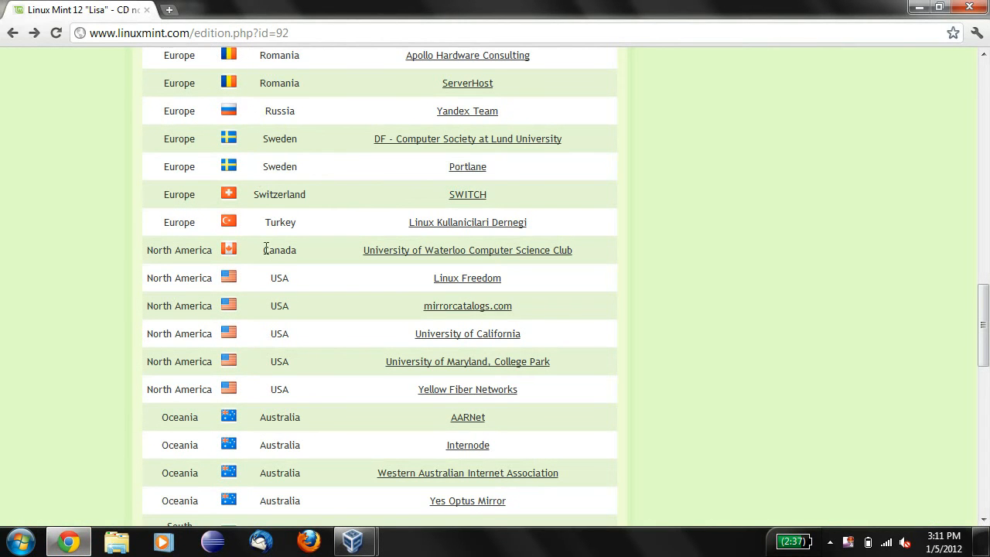
{"action": "mouse_move", "coordinate": [354, 539]}
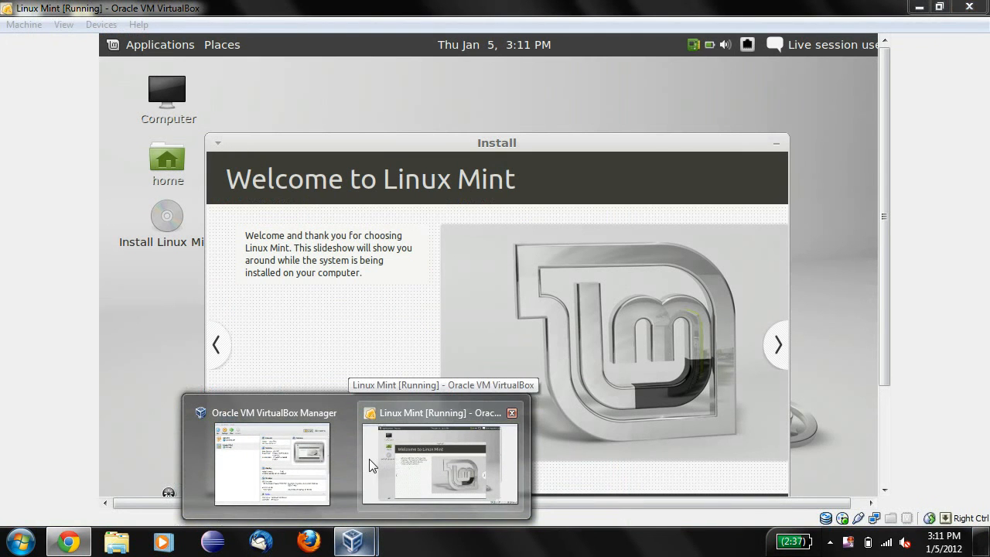
{"action": "left_click", "coordinate": [369, 458]}
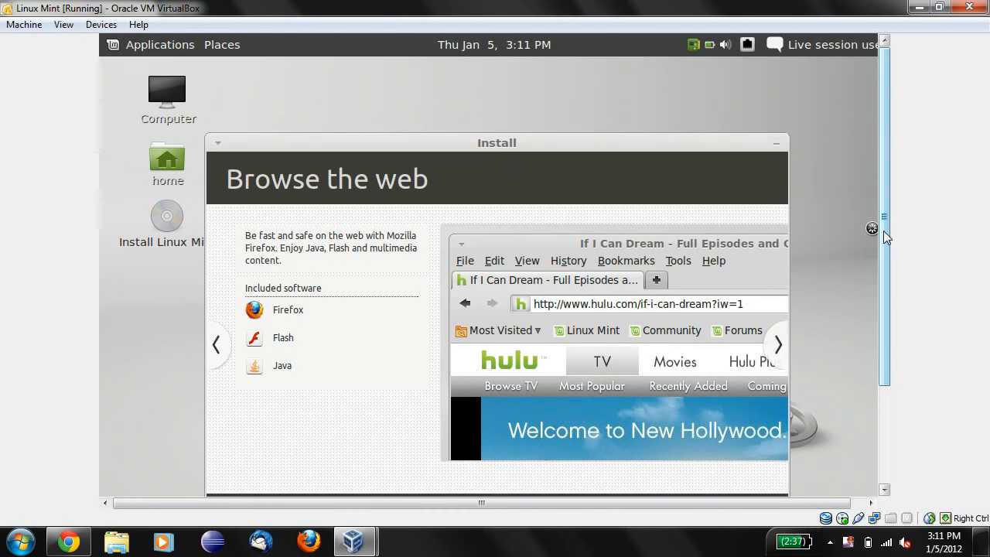
{"action": "left_click_drag", "start_coordinate": [882, 231], "coordinate": [883, 230]}
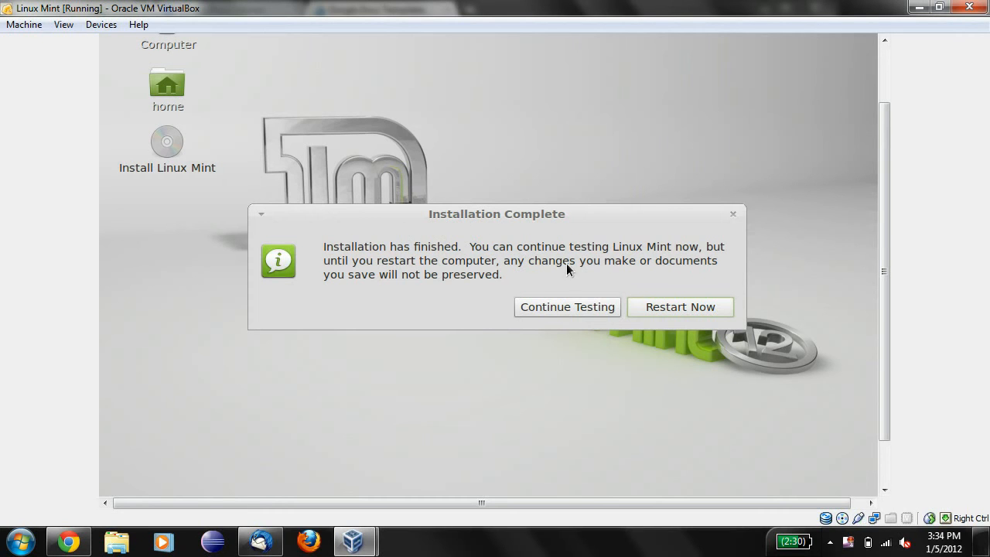
- Restart the virtual machine from the installation complete dialog and check which image its CD/DVD drive holds
{"action": "left_click", "coordinate": [651, 307]}
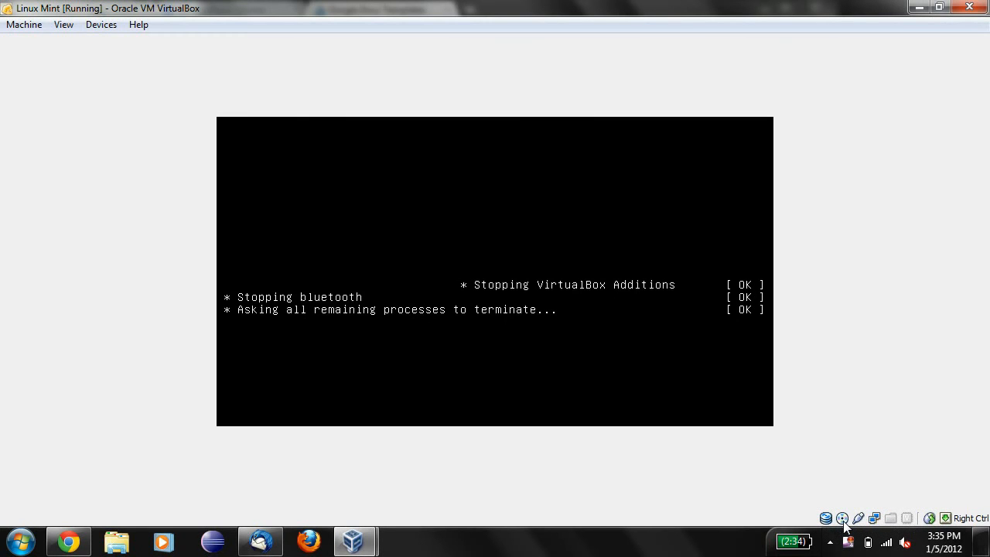
{"action": "mouse_move", "coordinate": [845, 526]}
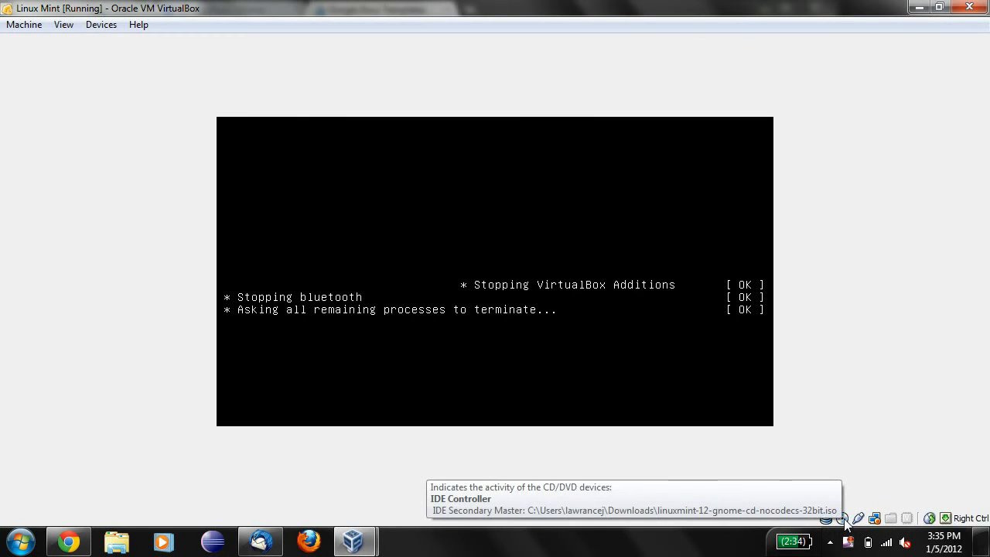